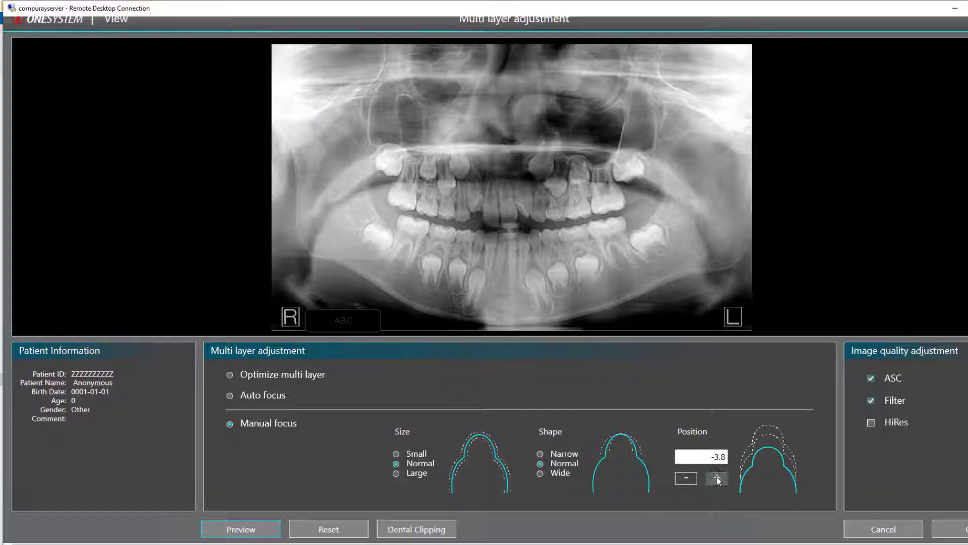
# Set the manual focus position to -1.0 and preview the panoramic image
pyautogui.click(717, 477)
pyautogui.click(718, 478)
pyautogui.click(717, 478)
pyautogui.click(717, 477)
pyautogui.click(717, 477)
pyautogui.click(717, 477)
pyautogui.click(717, 477)
pyautogui.click(718, 477)
pyautogui.click(247, 528)
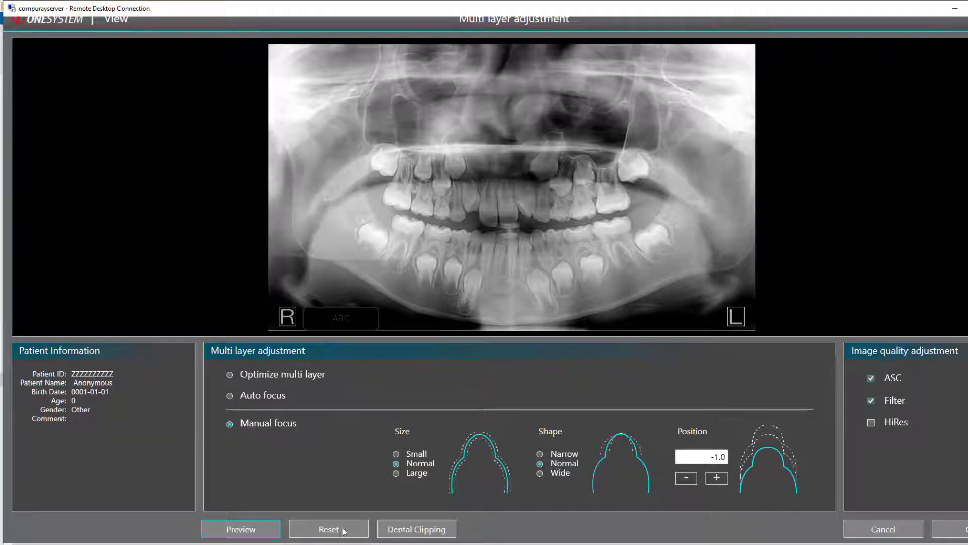
# Set up dental clipping for 18 intraoral images, aligning the guide line to the incisor midpoint and just outside the molars on both sides
pyautogui.click(402, 528)
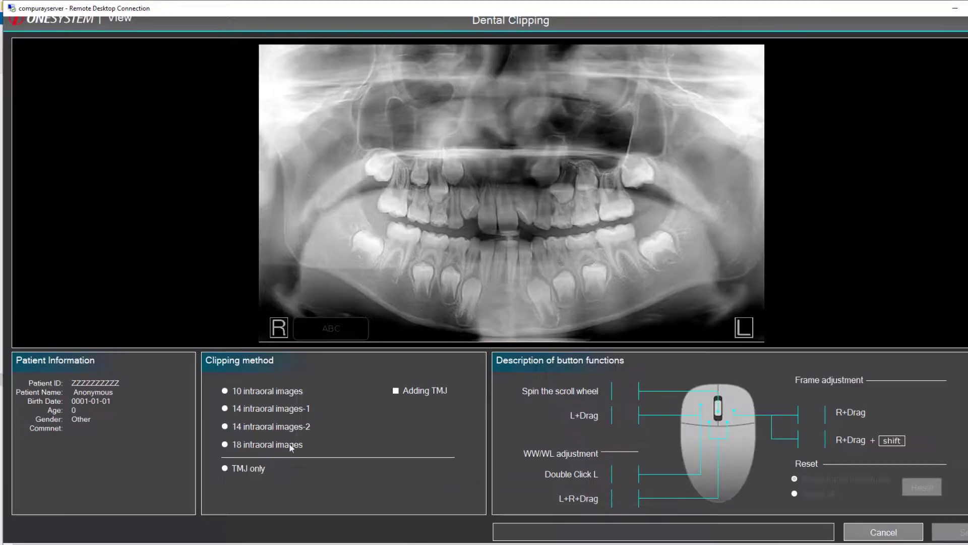
pyautogui.click(267, 446)
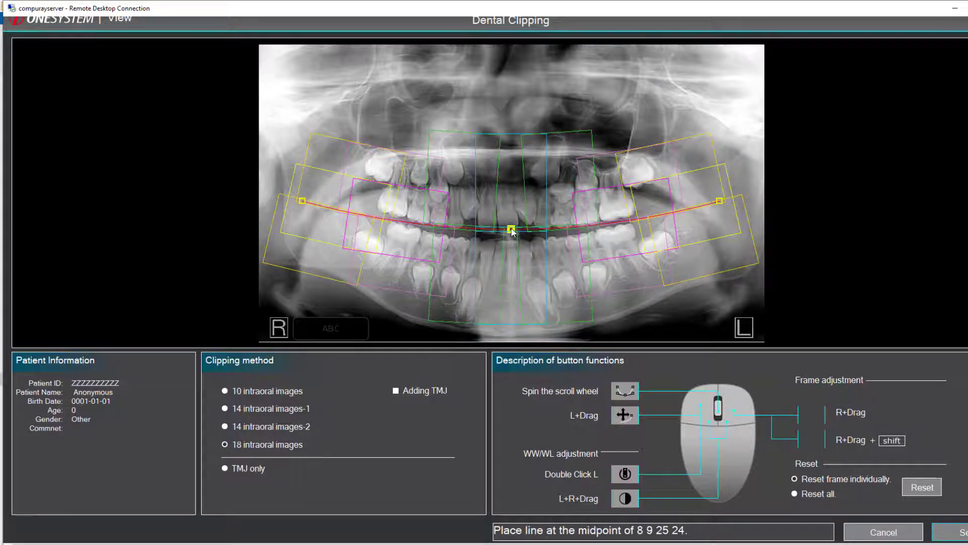
pyautogui.moveTo(506, 227); pyautogui.dragTo(514, 235)
pyautogui.moveTo(718, 204); pyautogui.dragTo(663, 211)
pyautogui.moveTo(303, 201); pyautogui.dragTo(354, 203)
pyautogui.click(954, 532)
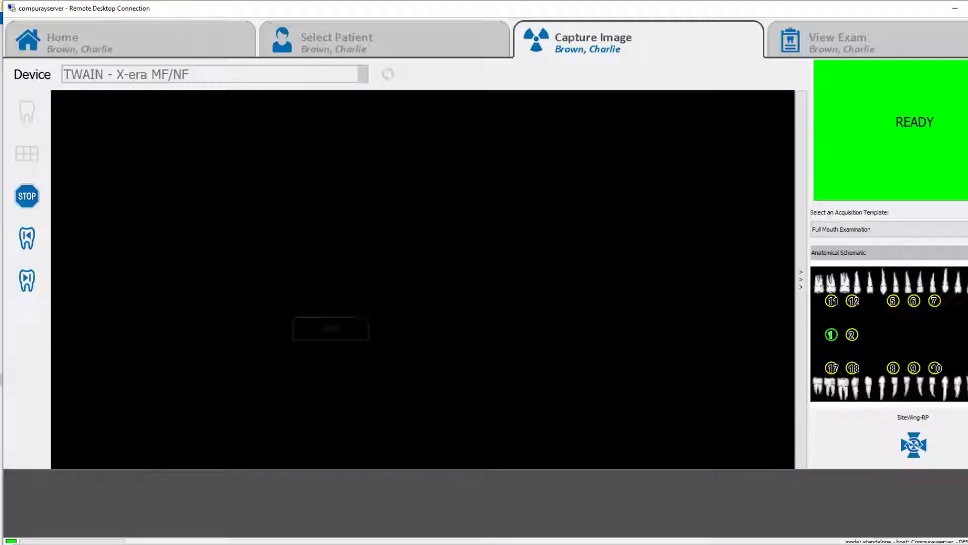
# Clip only the four bitewing images in the middle row, along with the panoramic image
pyautogui.click(166, 528)
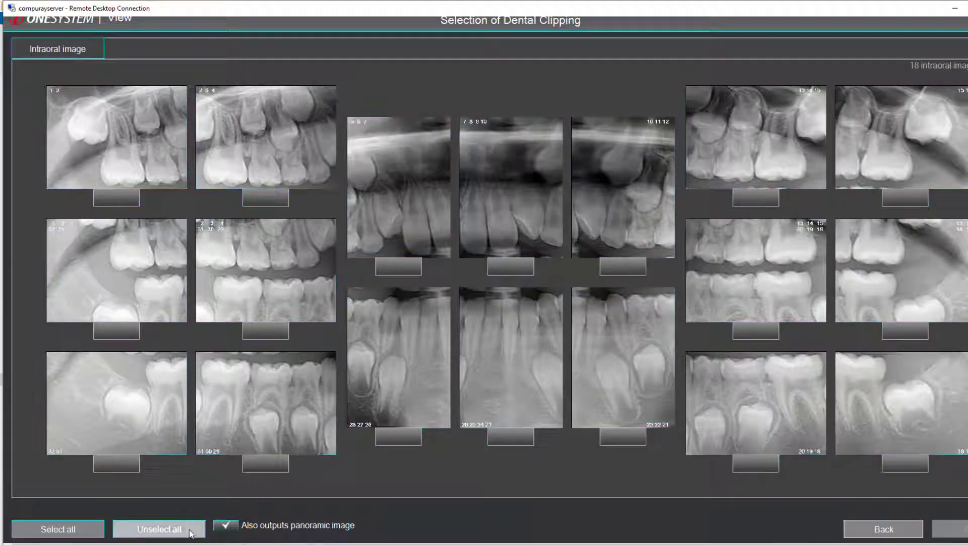
pyautogui.click(114, 331)
pyautogui.click(276, 331)
pyautogui.click(756, 331)
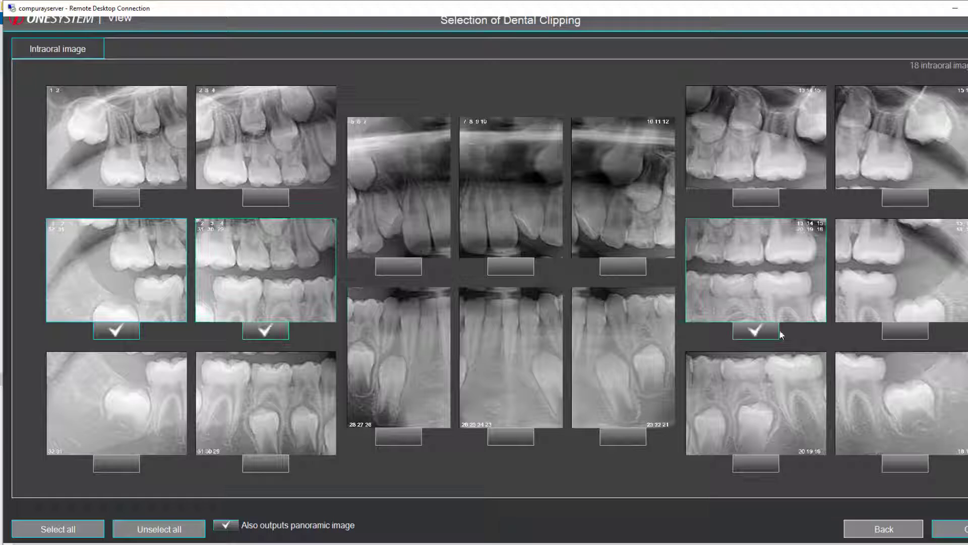
pyautogui.click(903, 332)
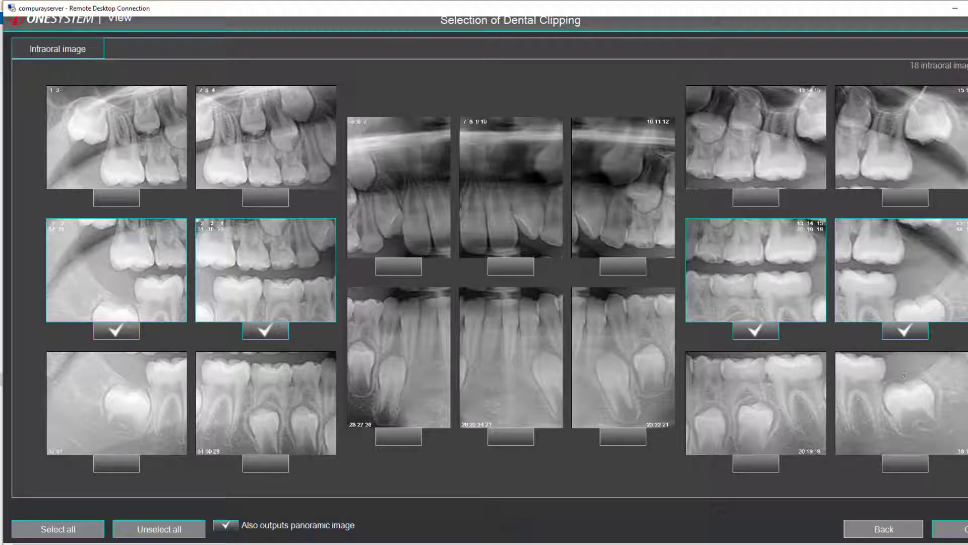
pyautogui.click(966, 534)
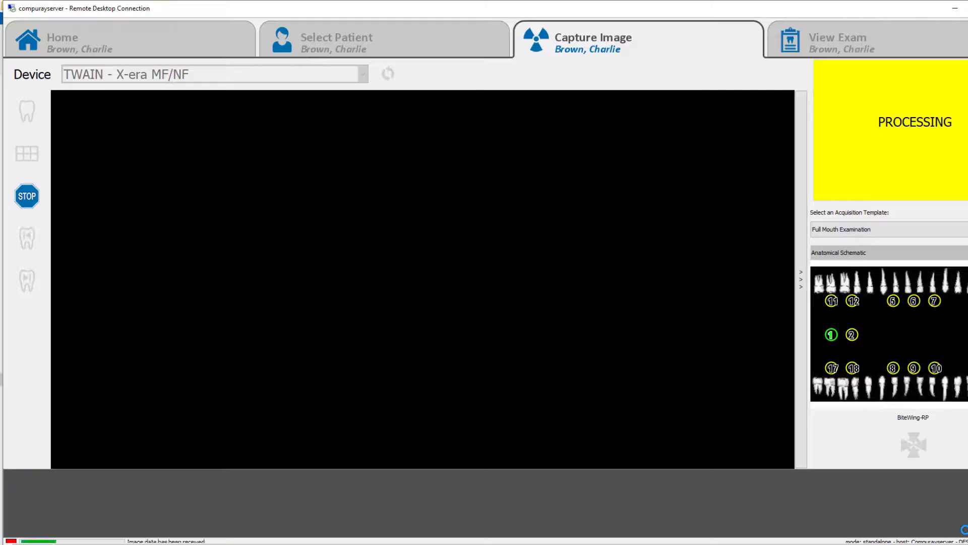
# In the exam view, place the remaining three bitewing images in their matching middle-row slots of the Full Mouth Examination chart
pyautogui.click(852, 50)
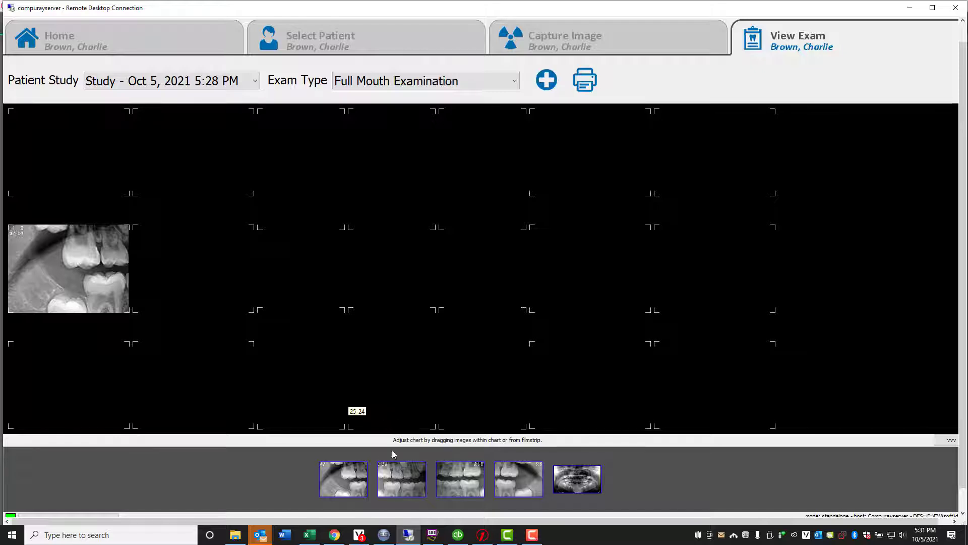
pyautogui.moveTo(204, 259); pyautogui.dragTo(203, 259)
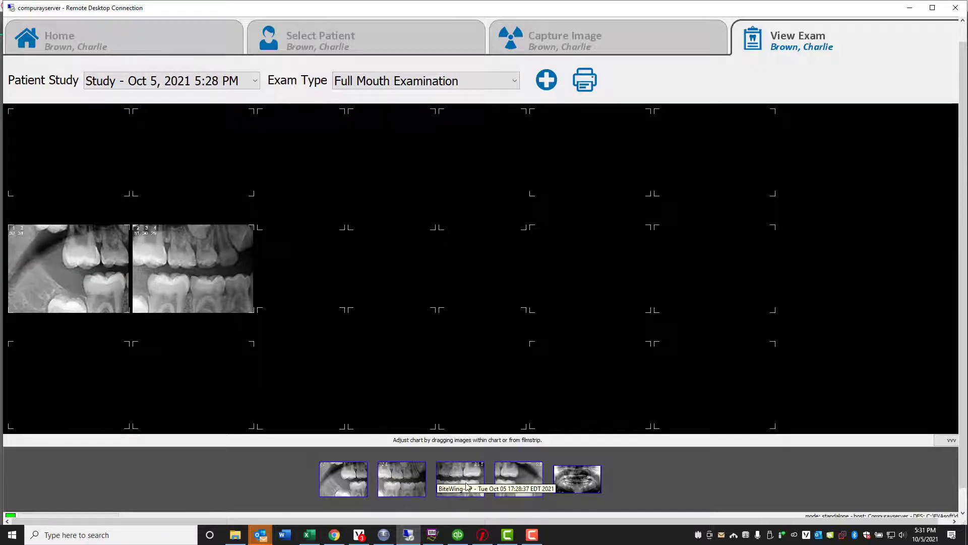
pyautogui.moveTo(467, 484); pyautogui.dragTo(575, 272)
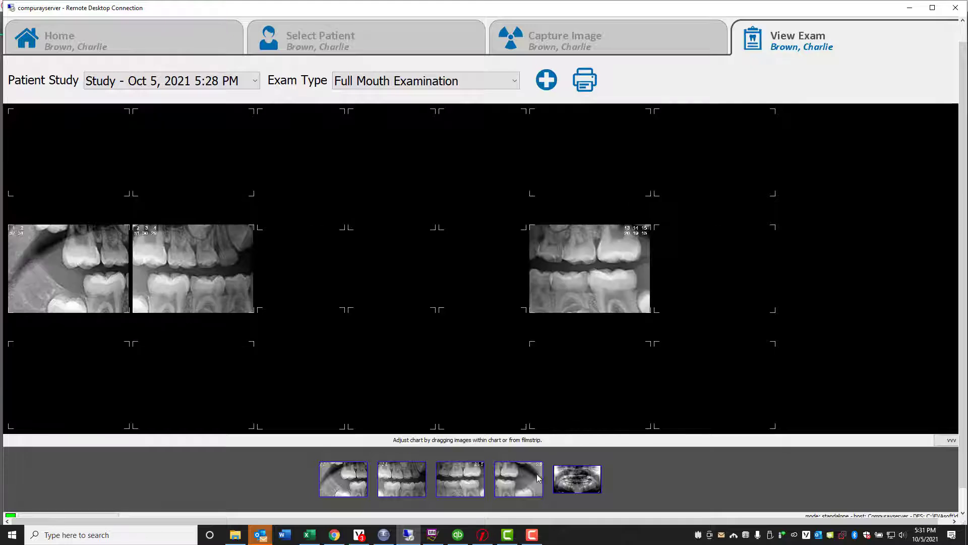
pyautogui.moveTo(709, 259); pyautogui.dragTo(709, 259)
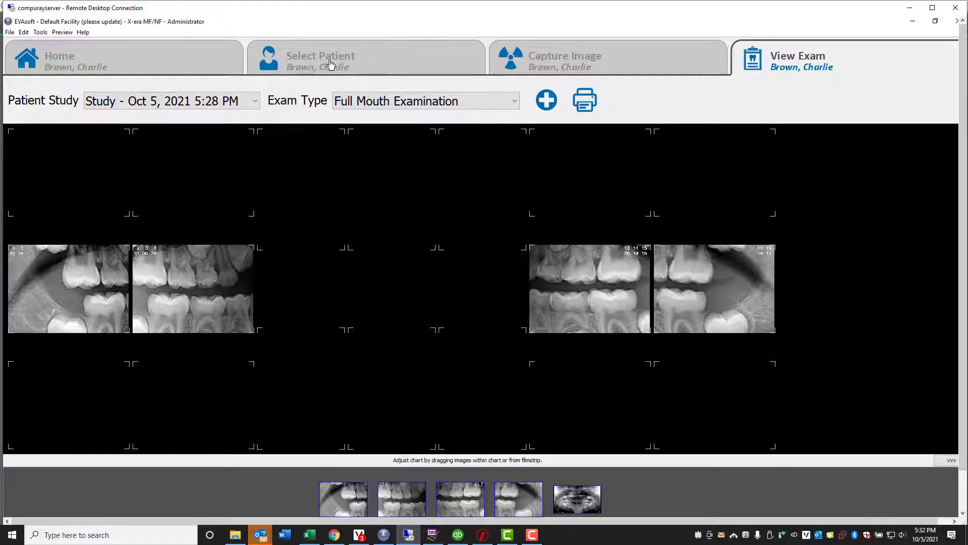
# Start another image capture with the TWAIN - X-era MF/NF device, appending new images to the current study
pyautogui.click(551, 65)
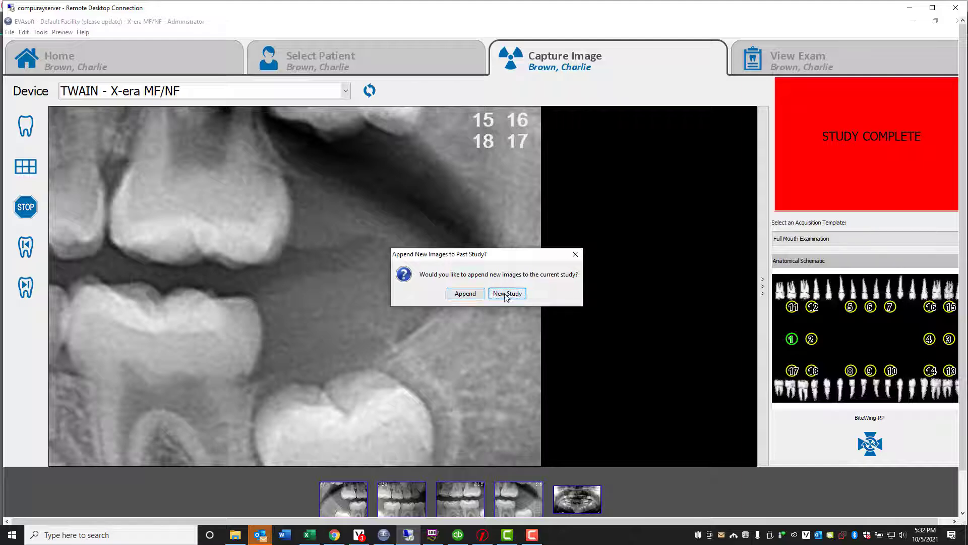
pyautogui.click(478, 298)
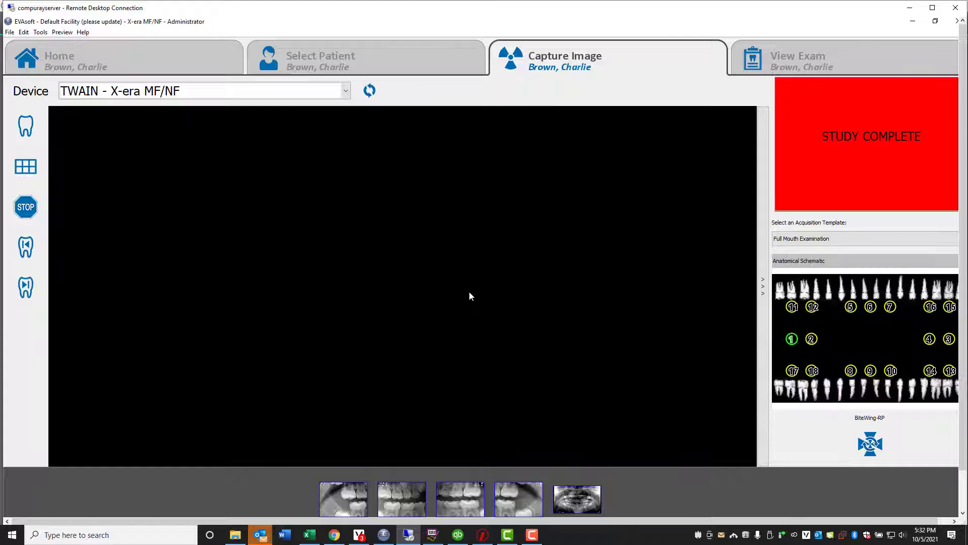
pyautogui.click(27, 126)
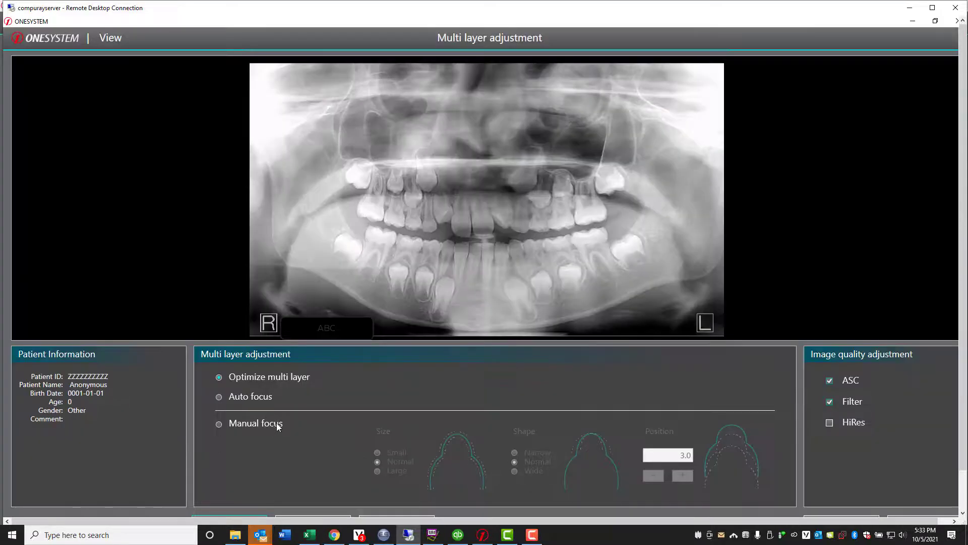
# Switch the new panoramic image to manual focus, set the position to -1.4 and preview it
pyautogui.click(277, 423)
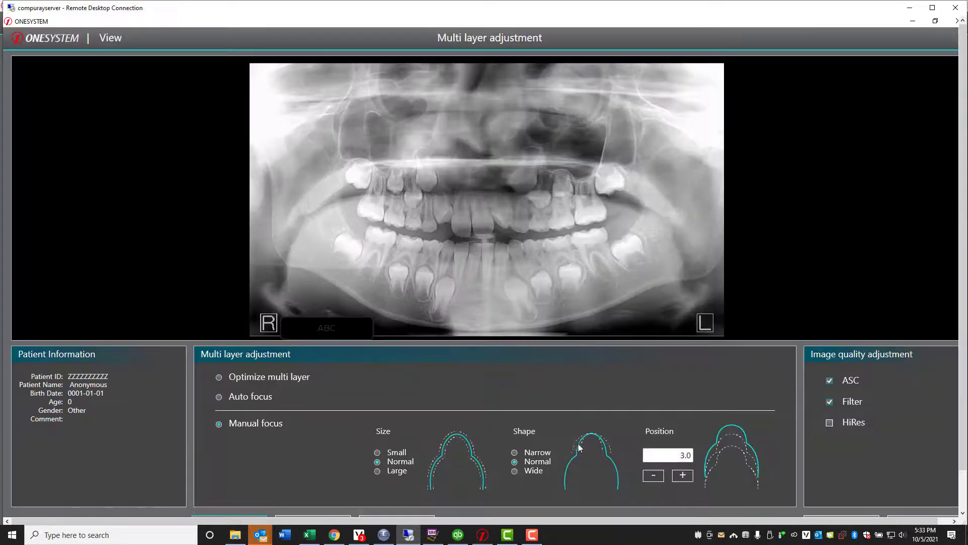
pyautogui.click(655, 475)
pyautogui.click(654, 475)
pyautogui.click(965, 488)
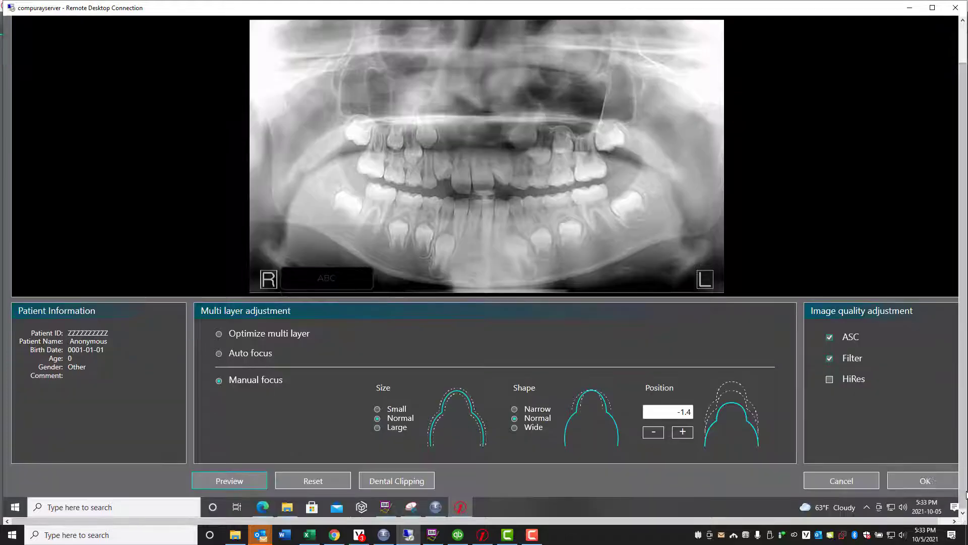
pyautogui.click(243, 475)
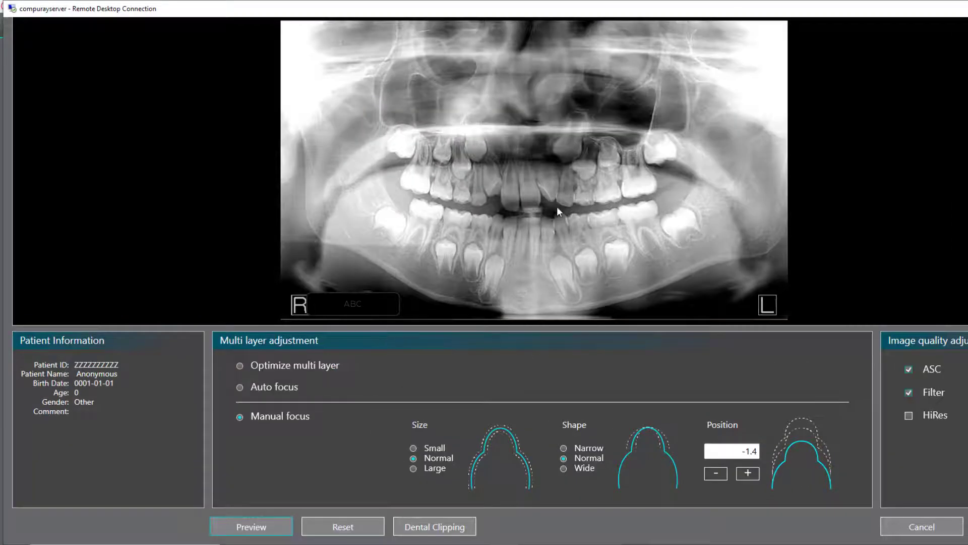
# Configure the second dental clipping with 18 intraoral images, fitting the guide line along the bite from the incisor midpoint to the outer molars
pyautogui.click(460, 526)
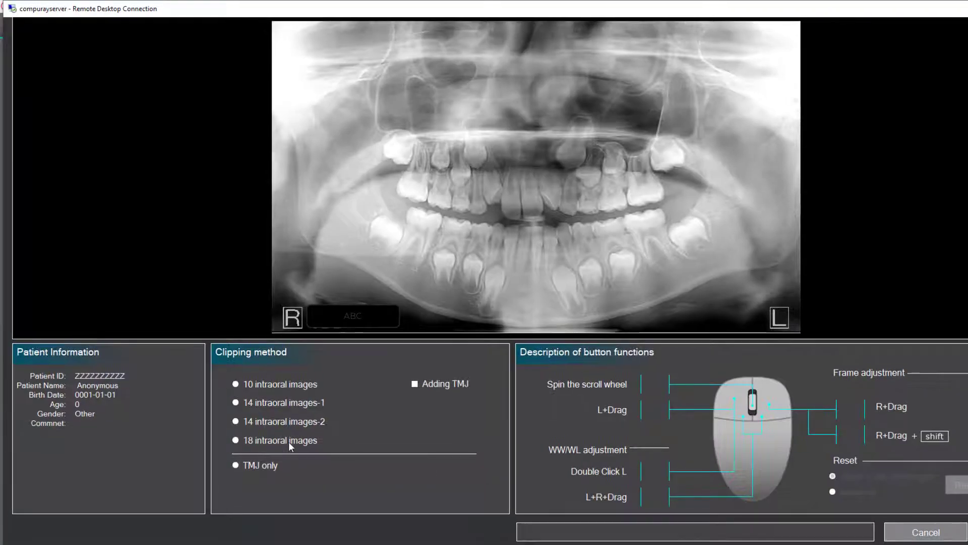
pyautogui.moveTo(536, 214); pyautogui.dragTo(531, 223)
pyautogui.moveTo(754, 185); pyautogui.dragTo(696, 191)
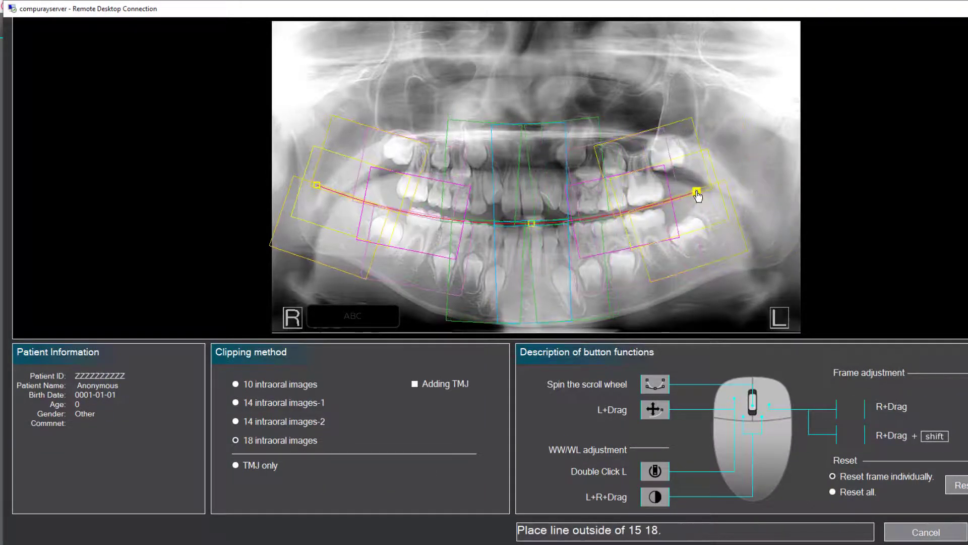
pyautogui.moveTo(330, 191); pyautogui.dragTo(383, 188)
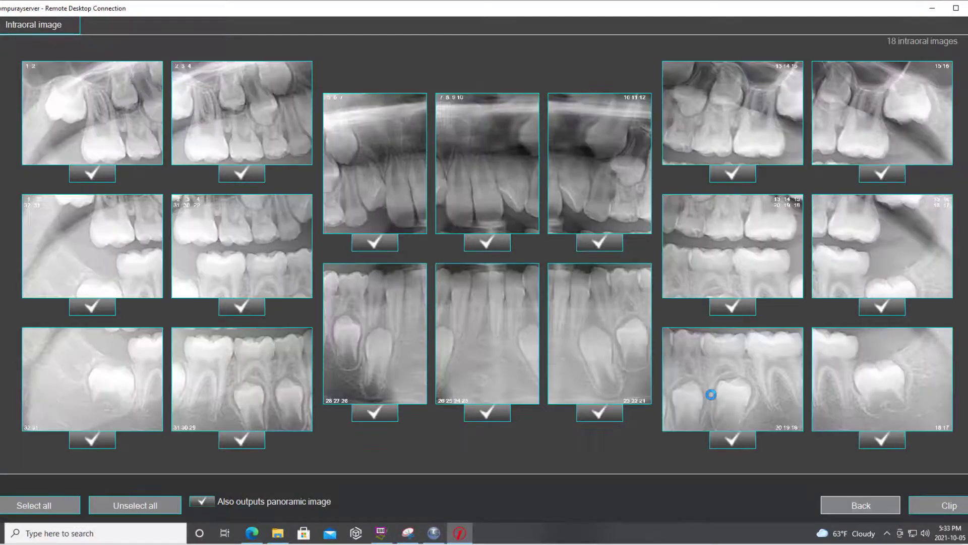
# Clip only the three upper and three lower anterior images, together with the panoramic image
pyautogui.click(167, 508)
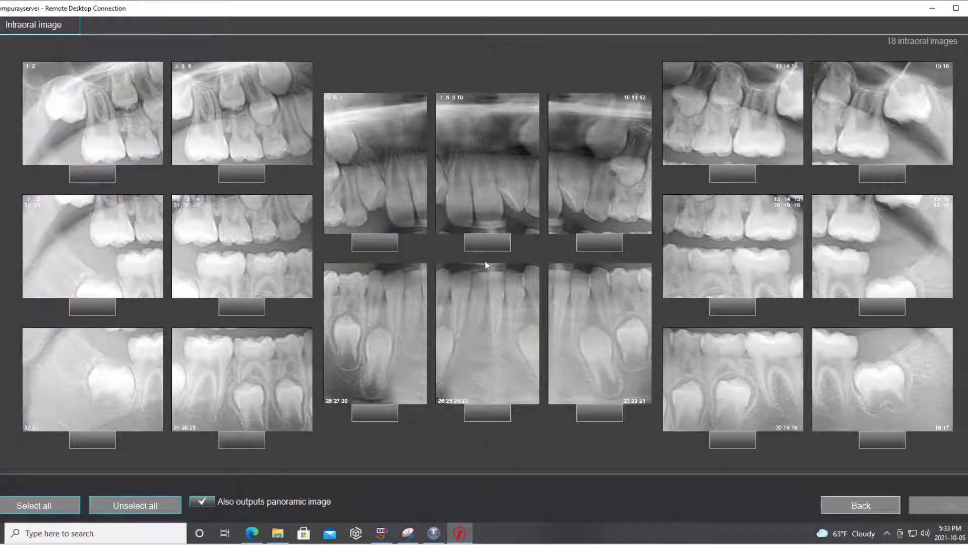
pyautogui.click(371, 243)
pyautogui.click(479, 246)
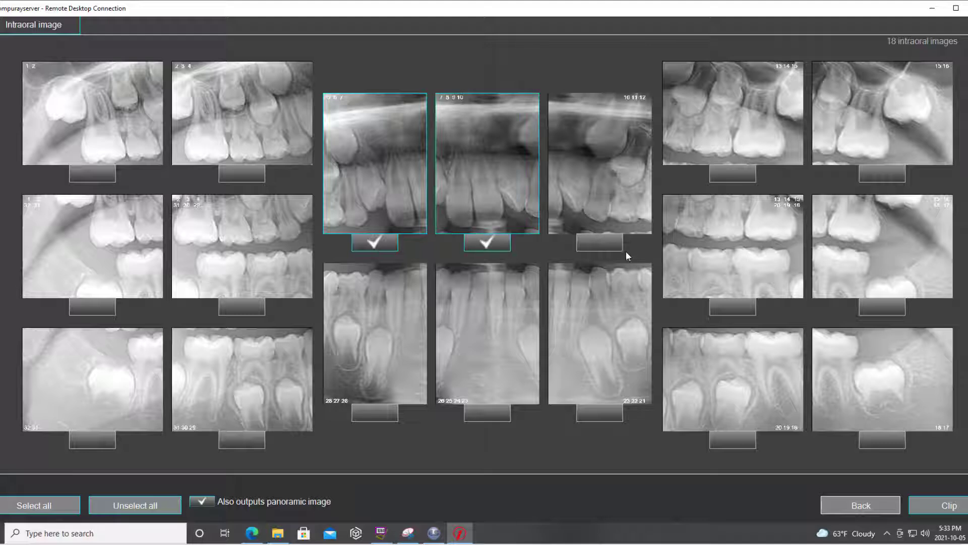
pyautogui.click(617, 245)
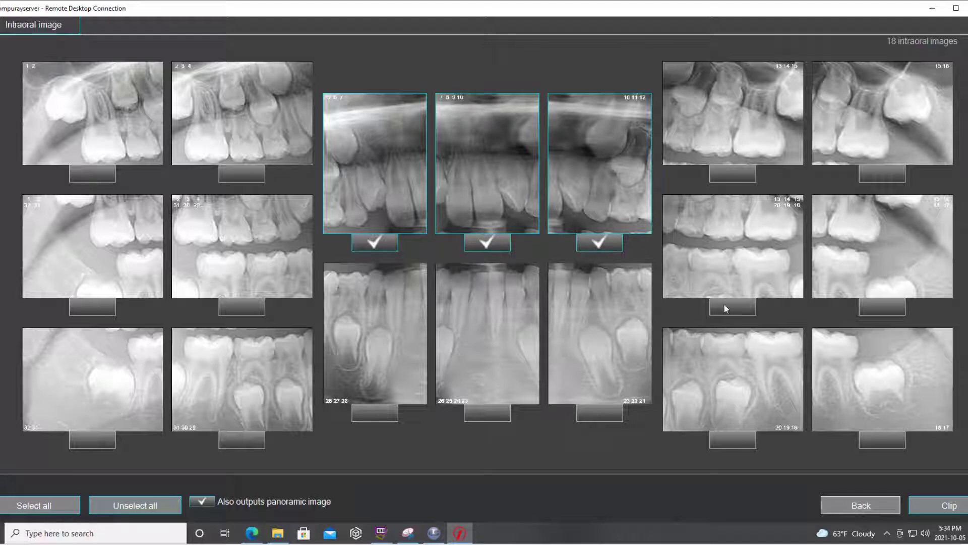
pyautogui.click(375, 420)
pyautogui.click(497, 413)
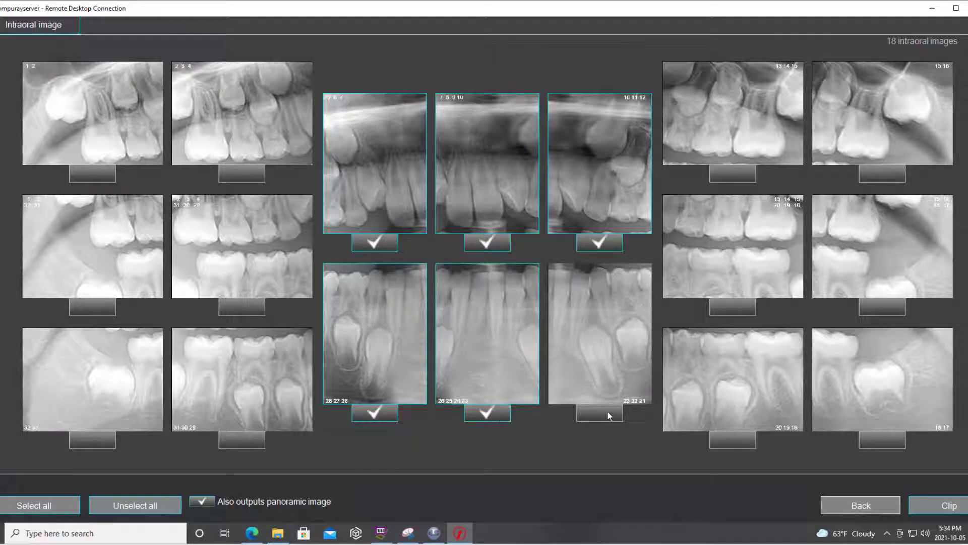
pyautogui.click(609, 415)
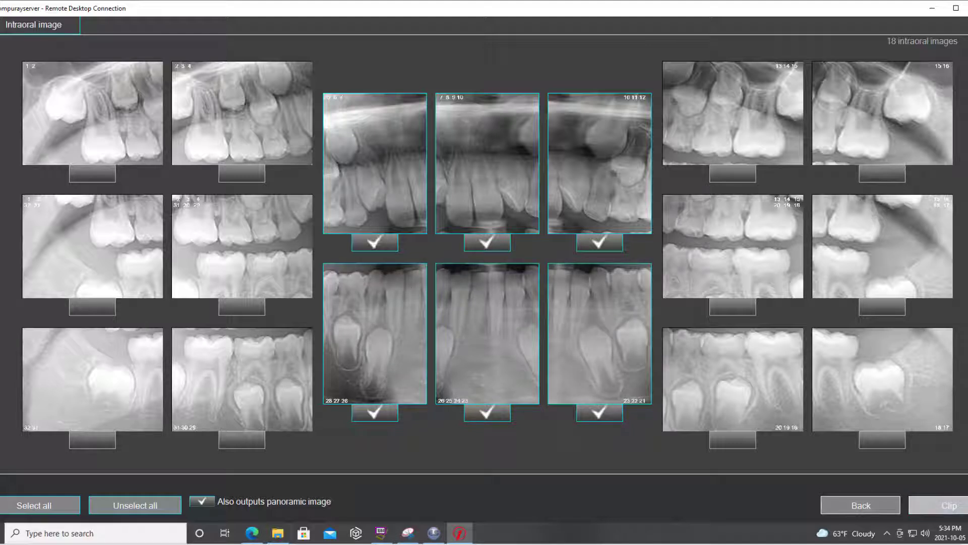
pyautogui.click(949, 511)
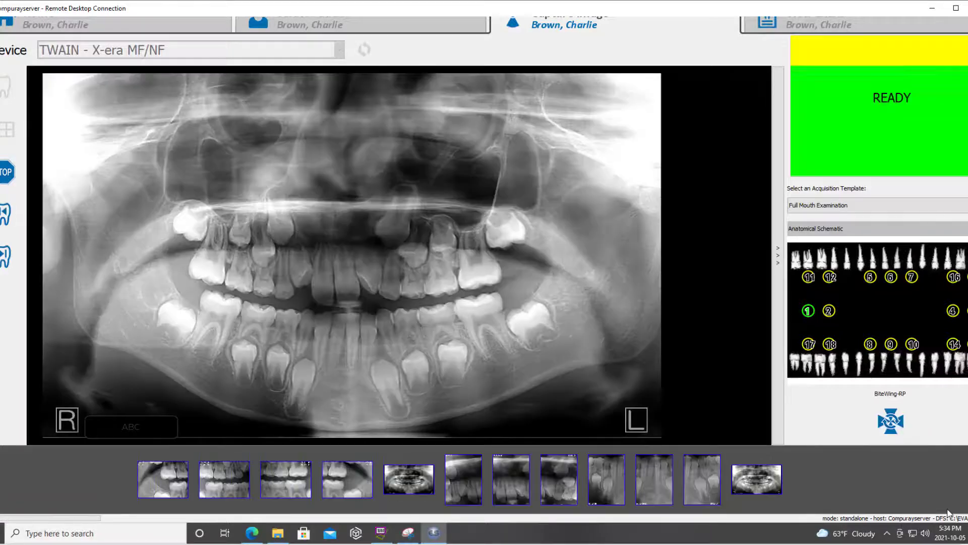
# In the exam view, place the 5 6 7, 7 8 9 10 and 10 11 12 images in the chart's upper anterior slots
pyautogui.click(794, 24)
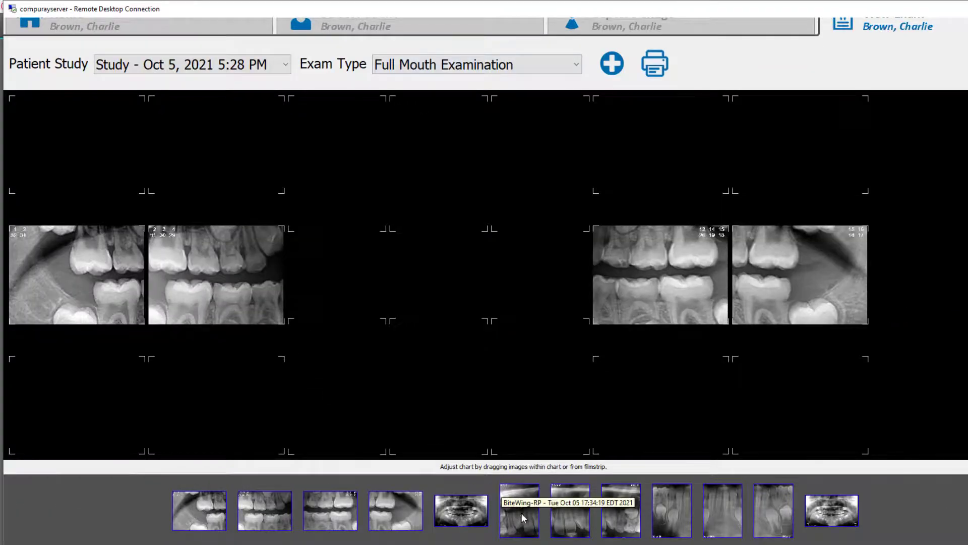
pyautogui.moveTo(521, 513); pyautogui.dragTo(349, 170)
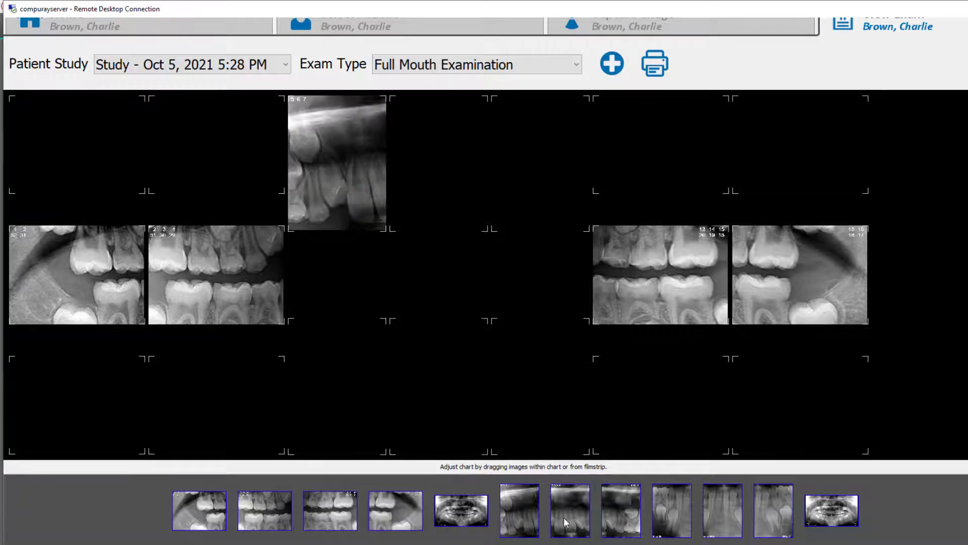
pyautogui.moveTo(564, 519); pyautogui.dragTo(540, 392)
pyautogui.moveTo(431, 174); pyautogui.dragTo(432, 175)
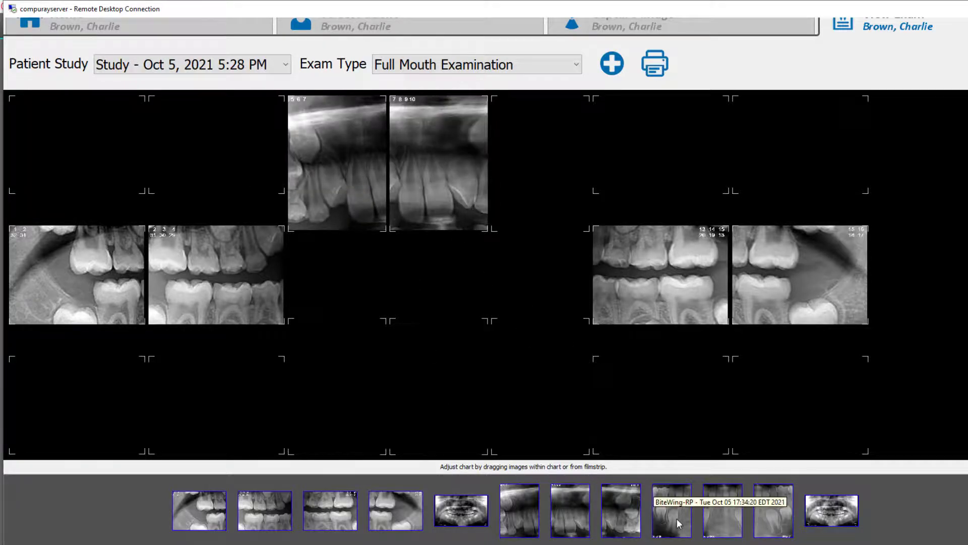
pyautogui.moveTo(625, 520); pyautogui.dragTo(552, 178)
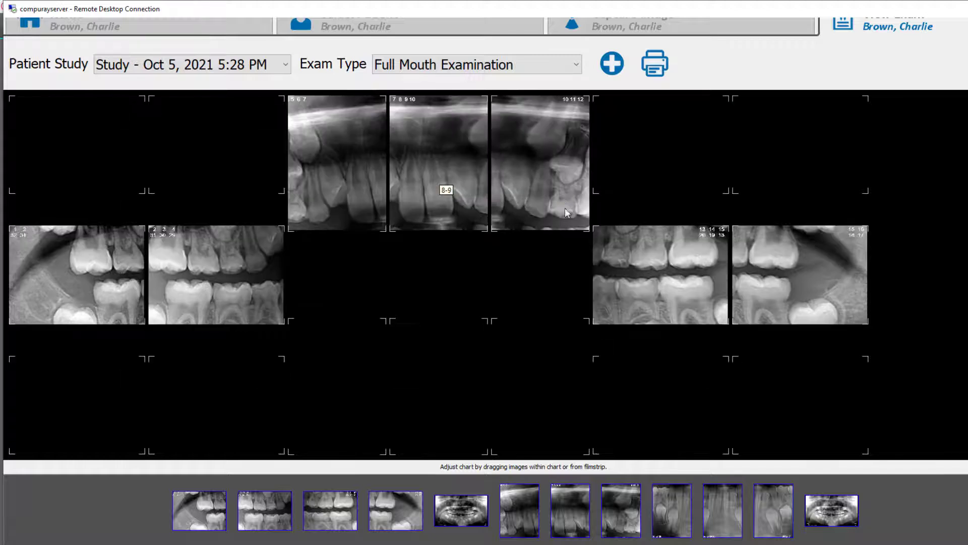
# Place the three lower anterior images in tooth order in the chart's lower anterior slots
pyautogui.moveTo(690, 516); pyautogui.dragTo(335, 396)
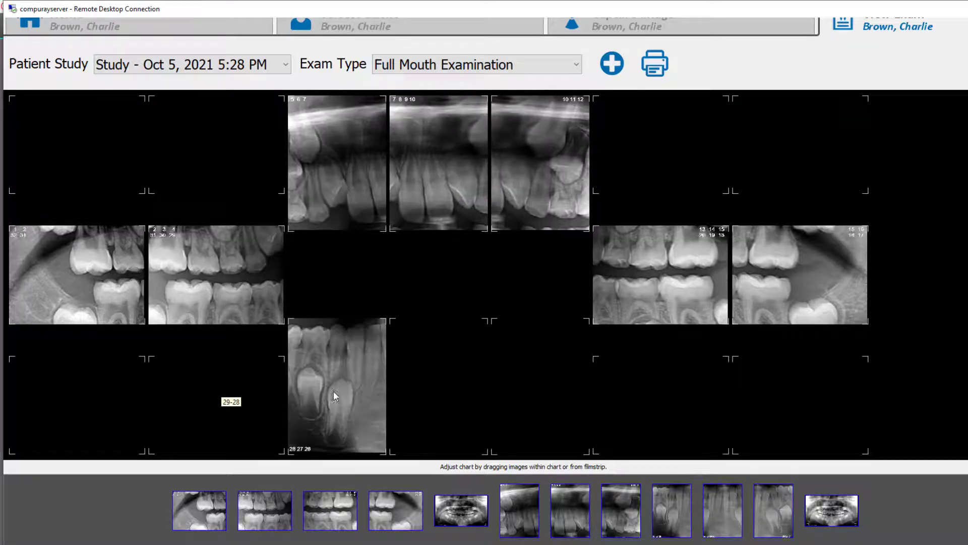
pyautogui.moveTo(734, 520); pyautogui.dragTo(460, 392)
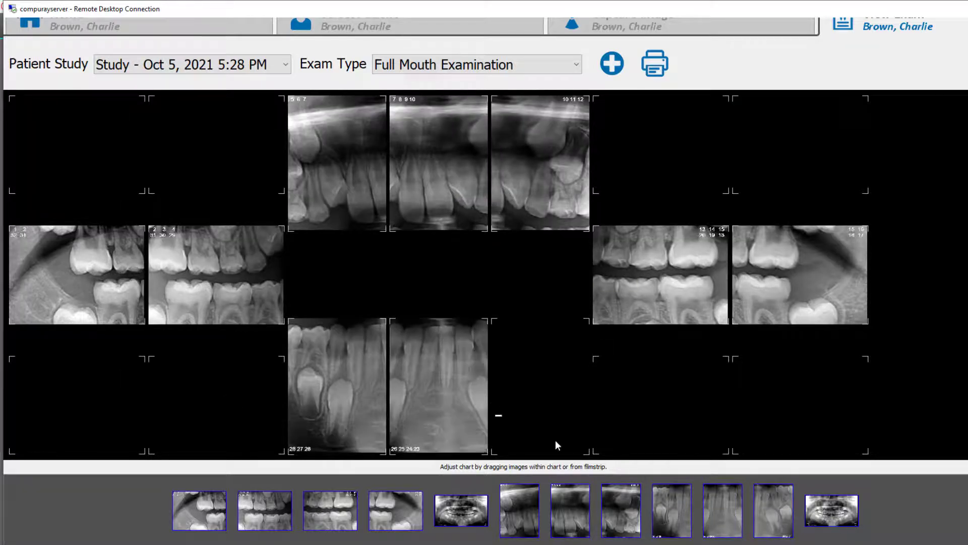
pyautogui.moveTo(773, 510); pyautogui.dragTo(518, 389)
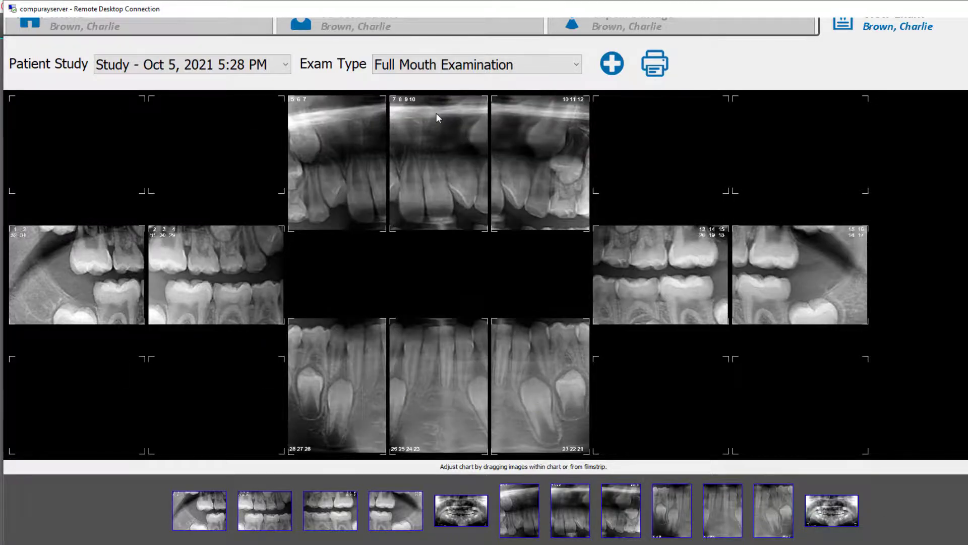
# Open the upper anterior image of teeth 7 8 9 10 in the diagnosis view
pyautogui.doubleClick(434, 160)
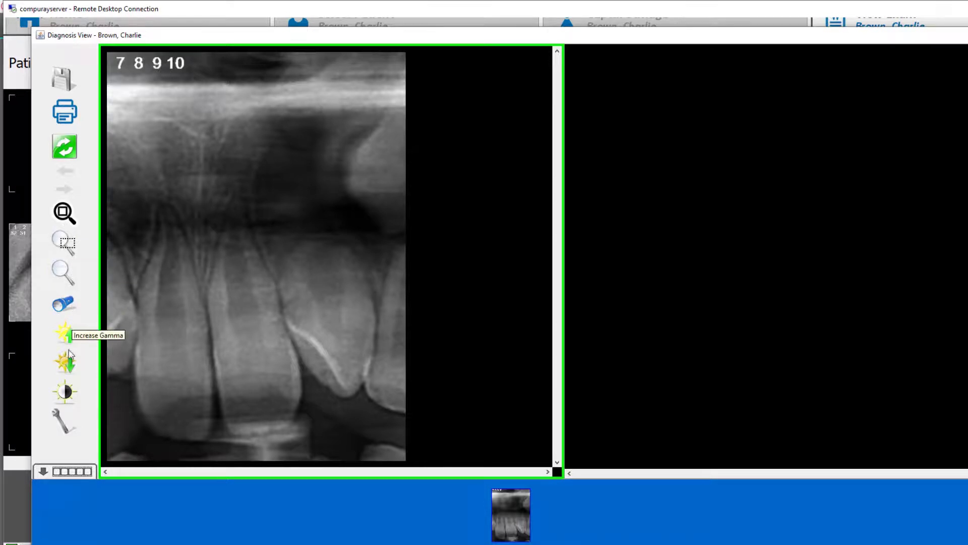
# Brighten the 7 8 9 10 image with the brightness and contrast adjustment, close the diagnosis view and save the change
pyautogui.click(66, 392)
pyautogui.moveTo(249, 343); pyautogui.dragTo(244, 296)
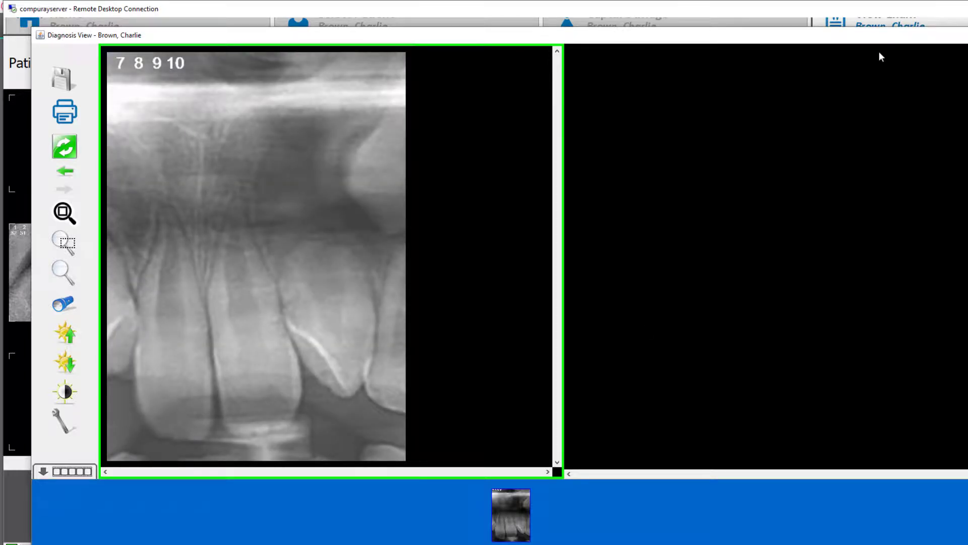
pyautogui.hotkey('alt', 'F4')
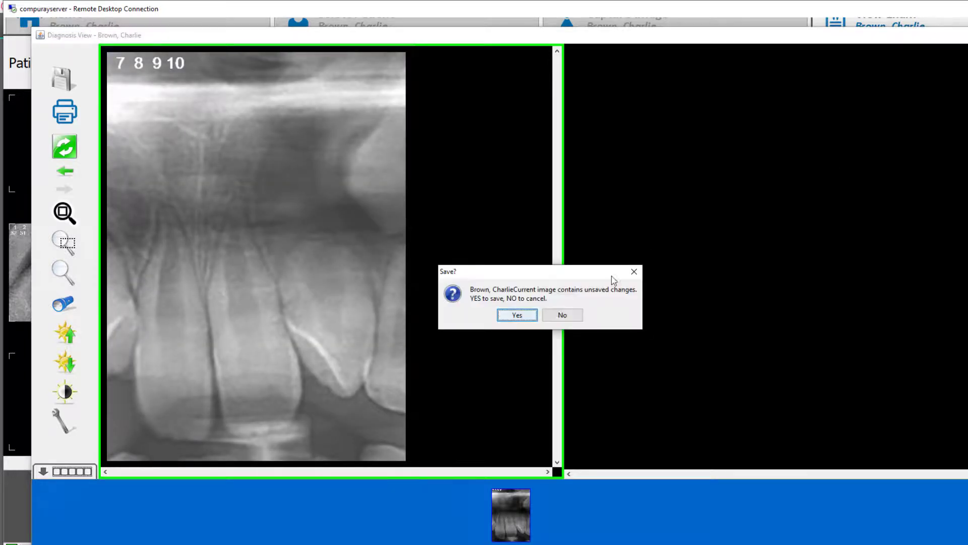
pyautogui.click(508, 316)
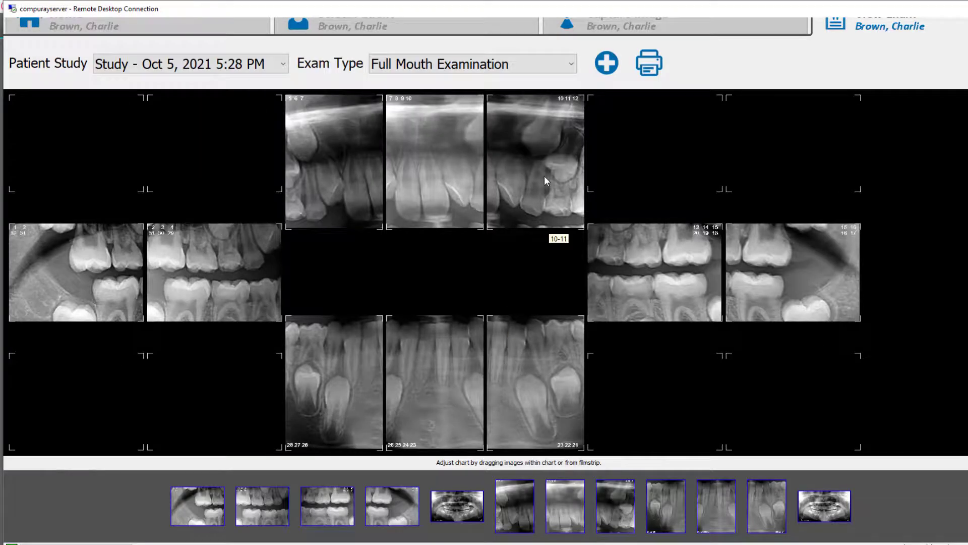
# Open the upper anterior 10 11 12 image in the diagnosis view, brighten its dark areas, and save it on closing
pyautogui.doubleClick(545, 177)
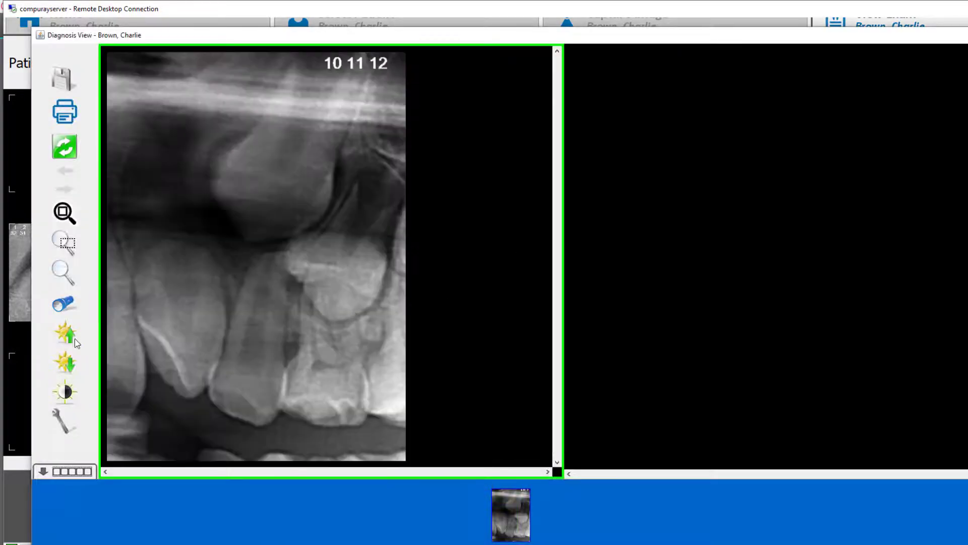
pyautogui.click(66, 390)
pyautogui.moveTo(218, 333); pyautogui.dragTo(220, 271)
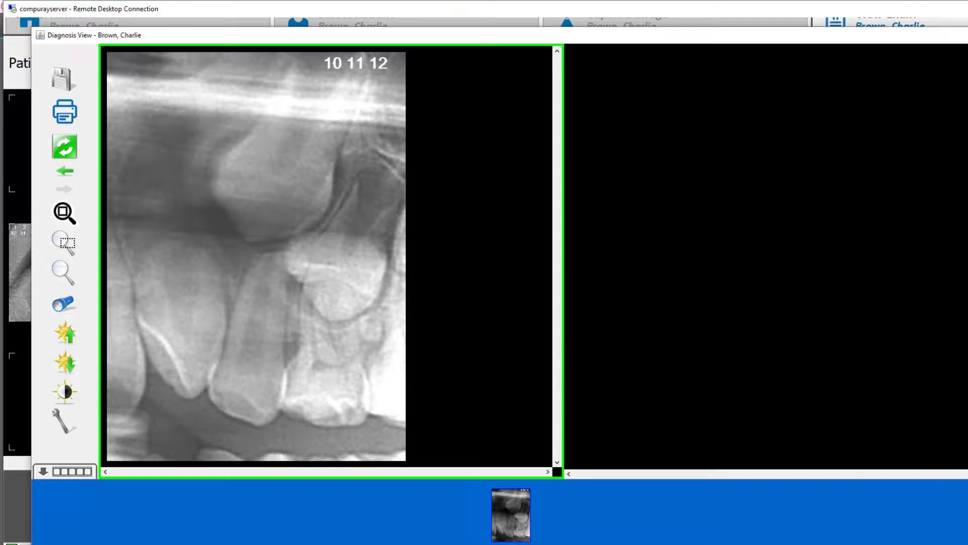
pyautogui.click(524, 314)
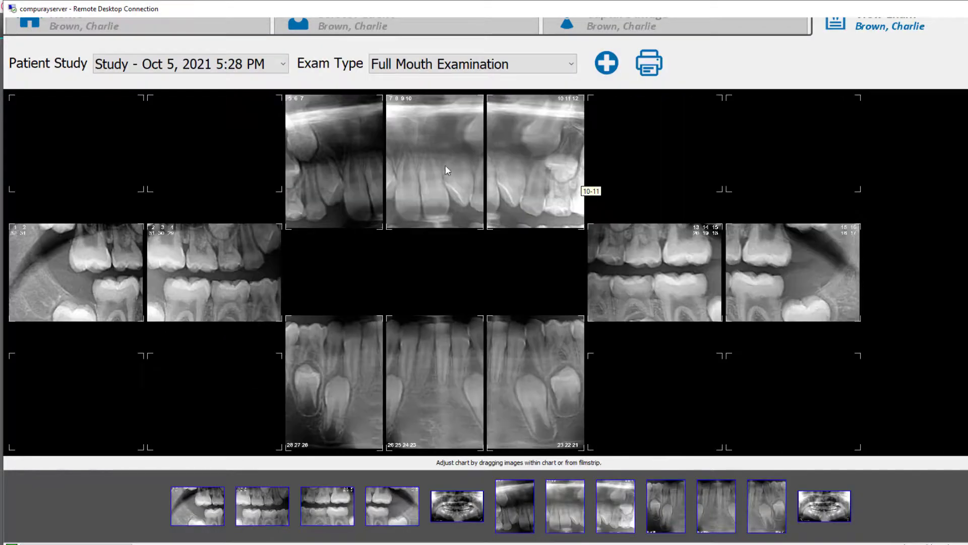
# Open the upper anterior 5 6 7 image in the diagnosis view, brighten it to match the others, and save it on closing
pyautogui.doubleClick(337, 164)
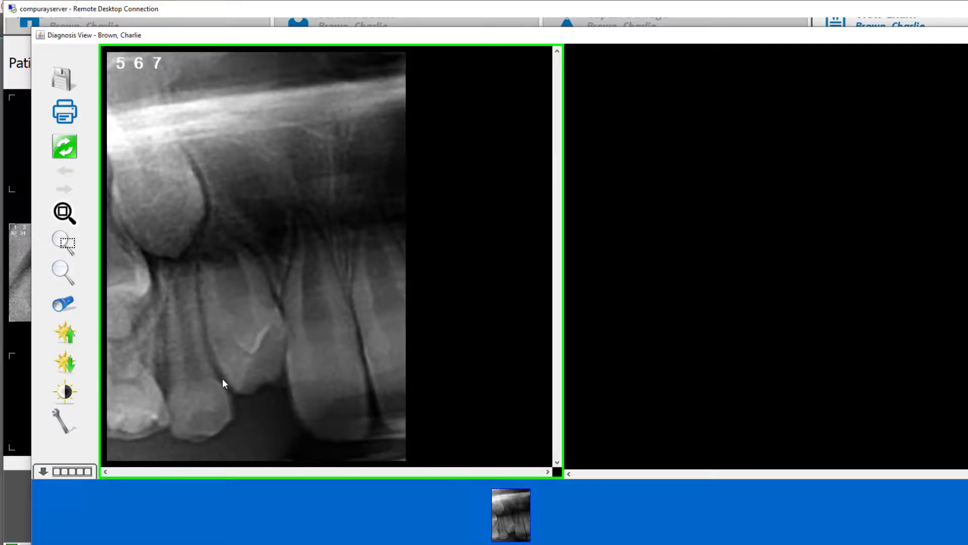
pyautogui.moveTo(222, 378); pyautogui.dragTo(223, 323)
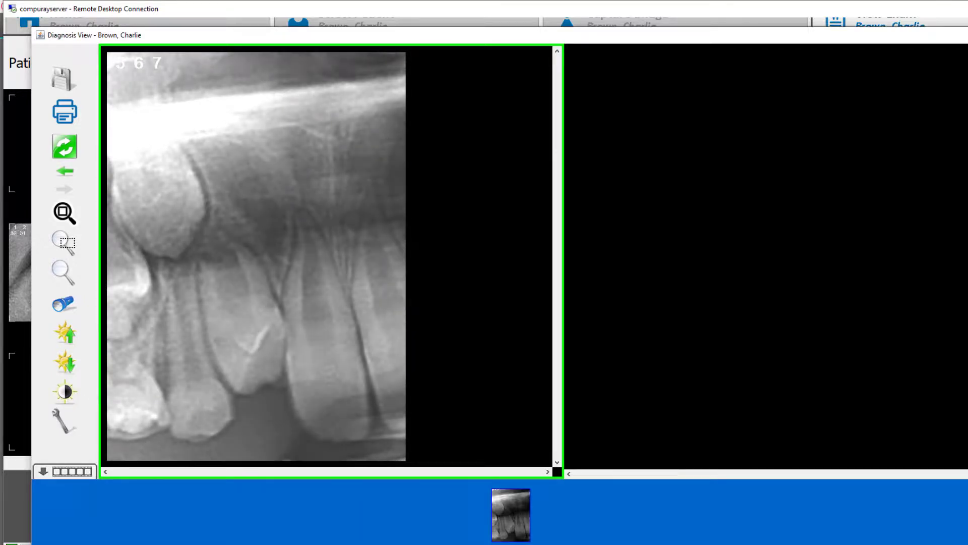
pyautogui.click(967, 34)
pyautogui.click(533, 317)
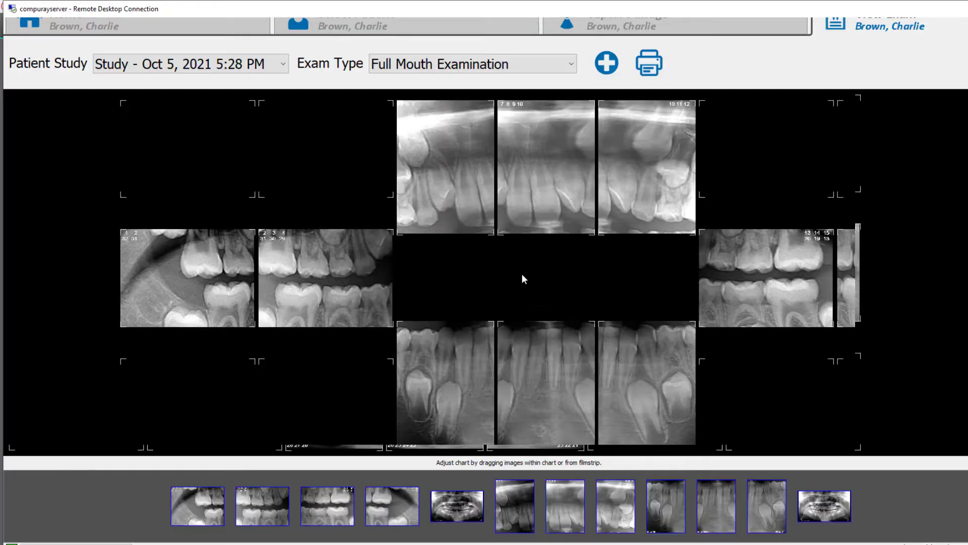